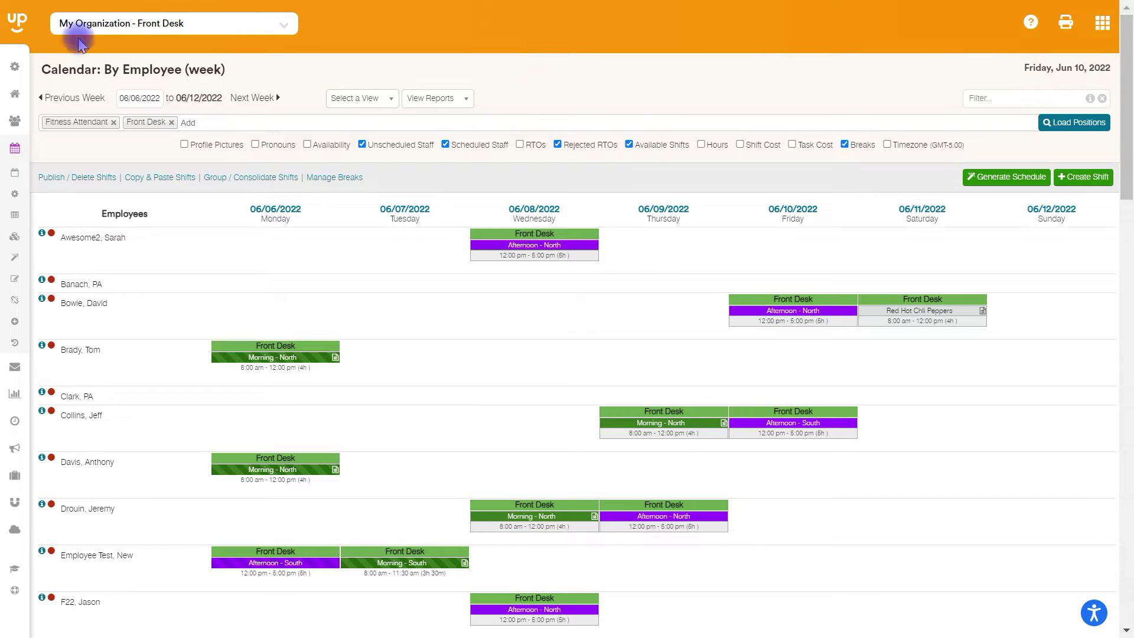
- Open Copy & Paste Shifts and choose the June 6–12 week as the template
{"action": "mouse_move", "coordinate": [3, 123]}
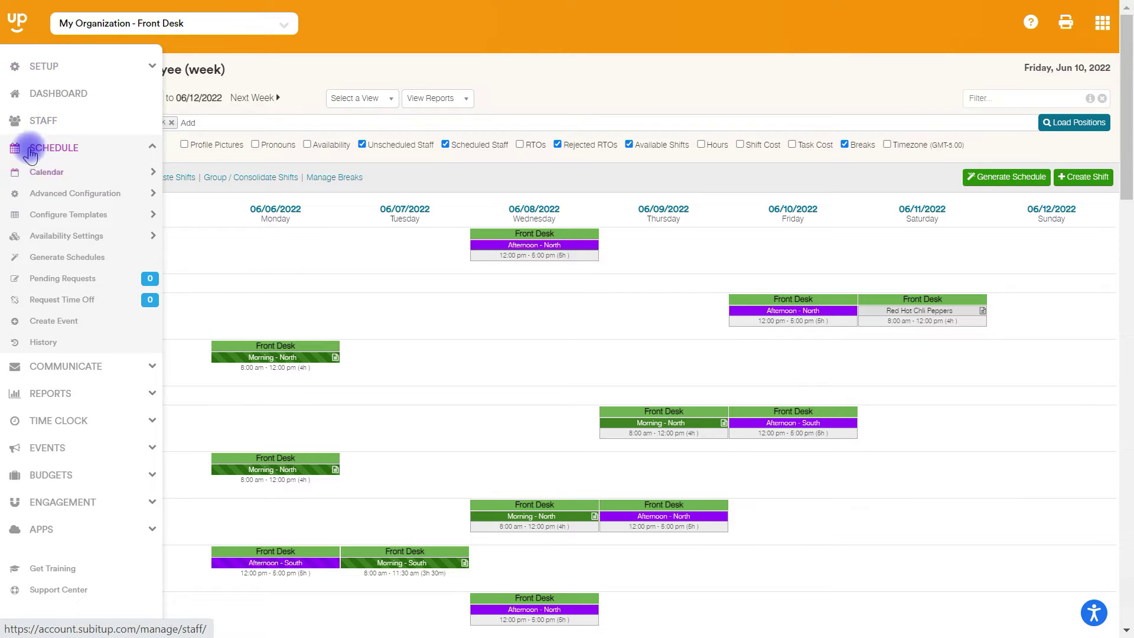
{"action": "mouse_move", "coordinate": [50, 173]}
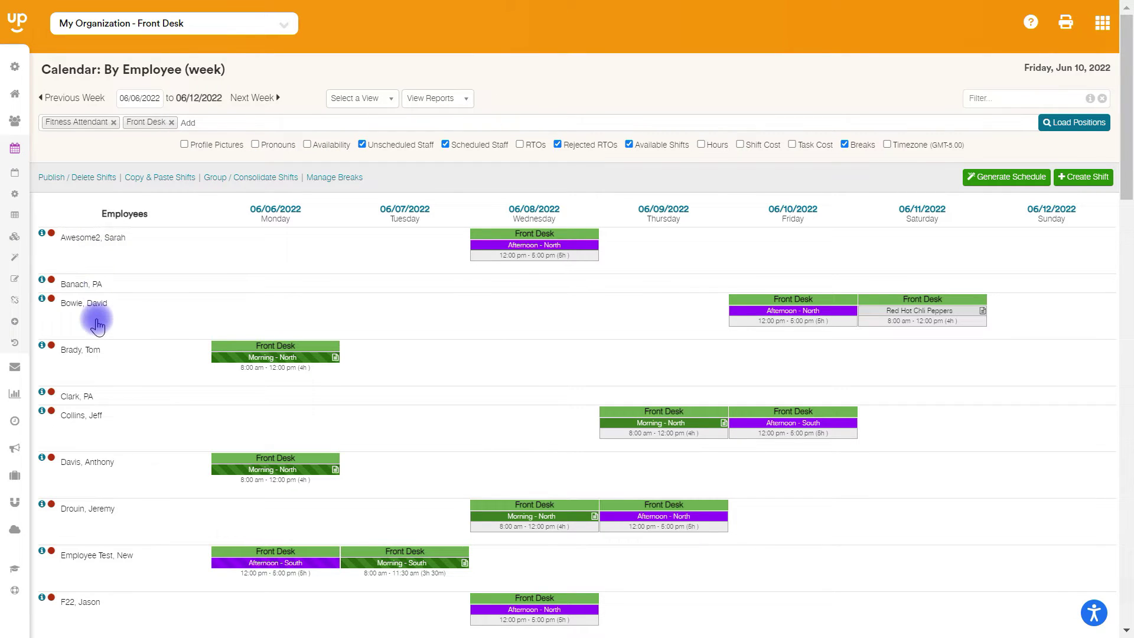
{"action": "mouse_move", "coordinate": [473, 350]}
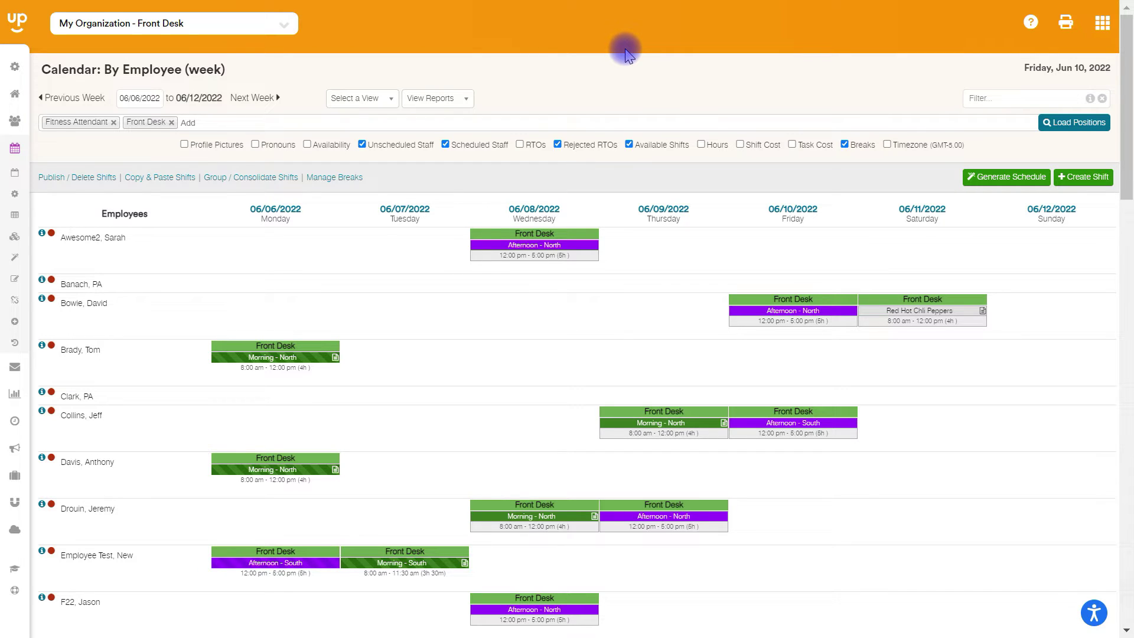
{"action": "mouse_move", "coordinate": [1125, 41]}
{"action": "left_mouse_down"}
{"action": "mouse_move", "coordinate": [1122, 290]}
{"action": "mouse_move", "coordinate": [1125, 35]}
{"action": "left_mouse_up"}
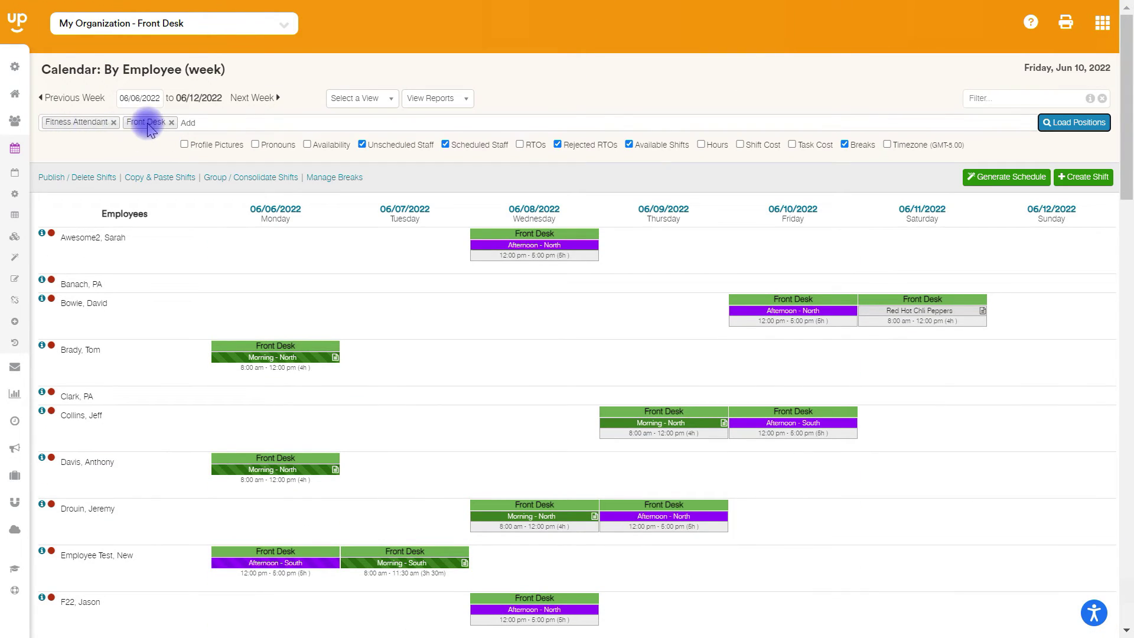
{"action": "left_click_drag", "start_coordinate": [1124, 171], "coordinate": [1128, 91]}
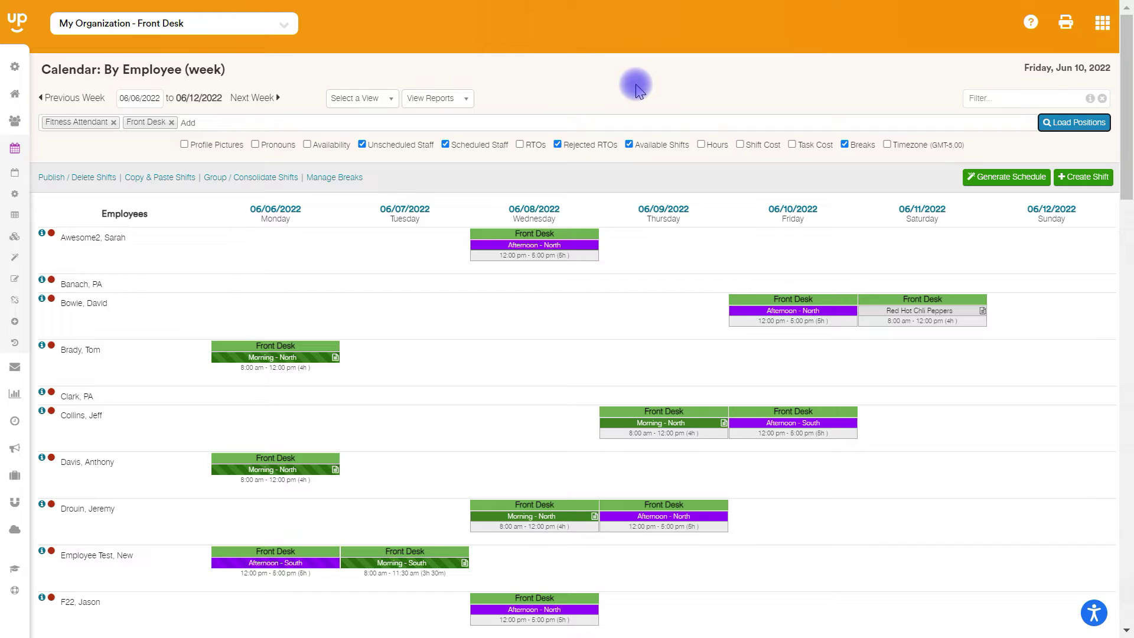
{"action": "left_click", "coordinate": [164, 179]}
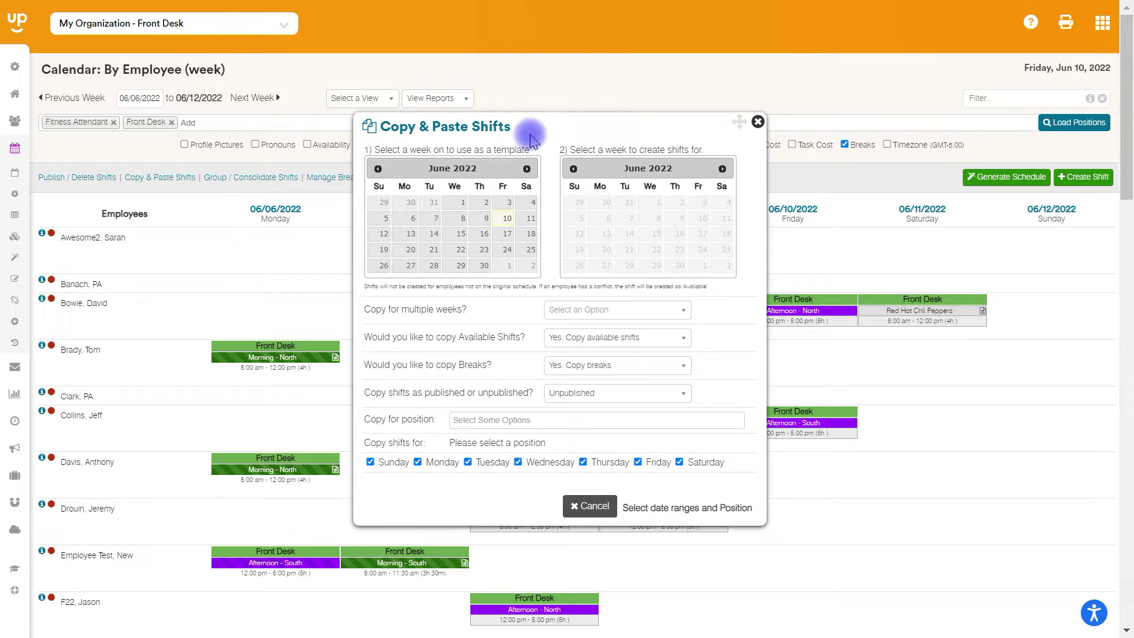
{"action": "left_click", "coordinate": [412, 220]}
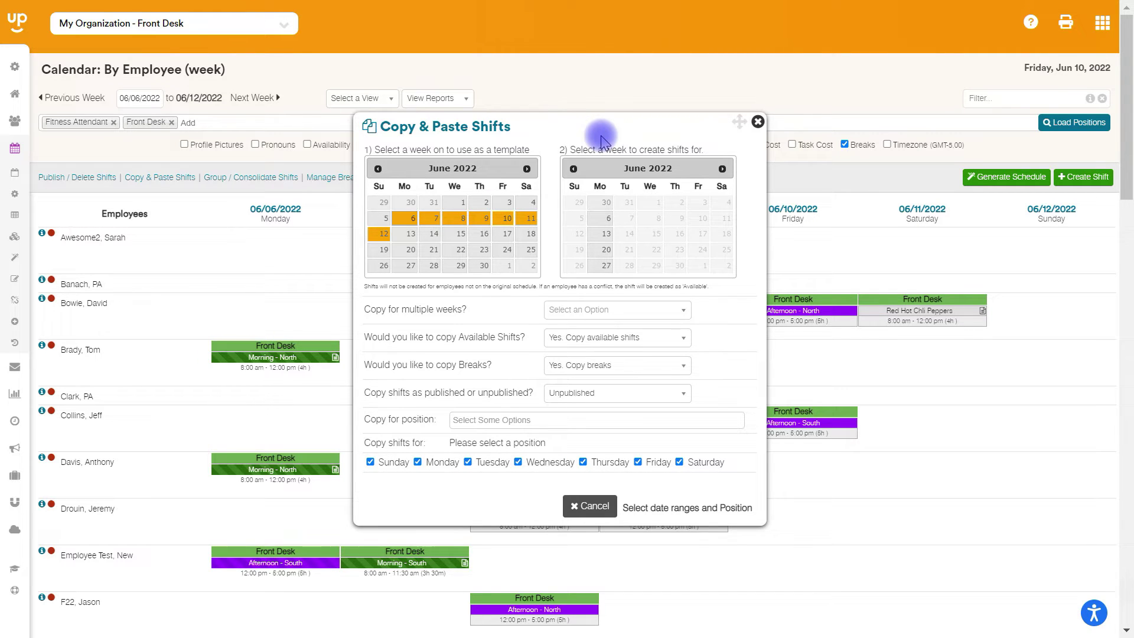
- Set the target week to June 13, after briefly picking the week of July 25
{"action": "left_click", "coordinate": [606, 235]}
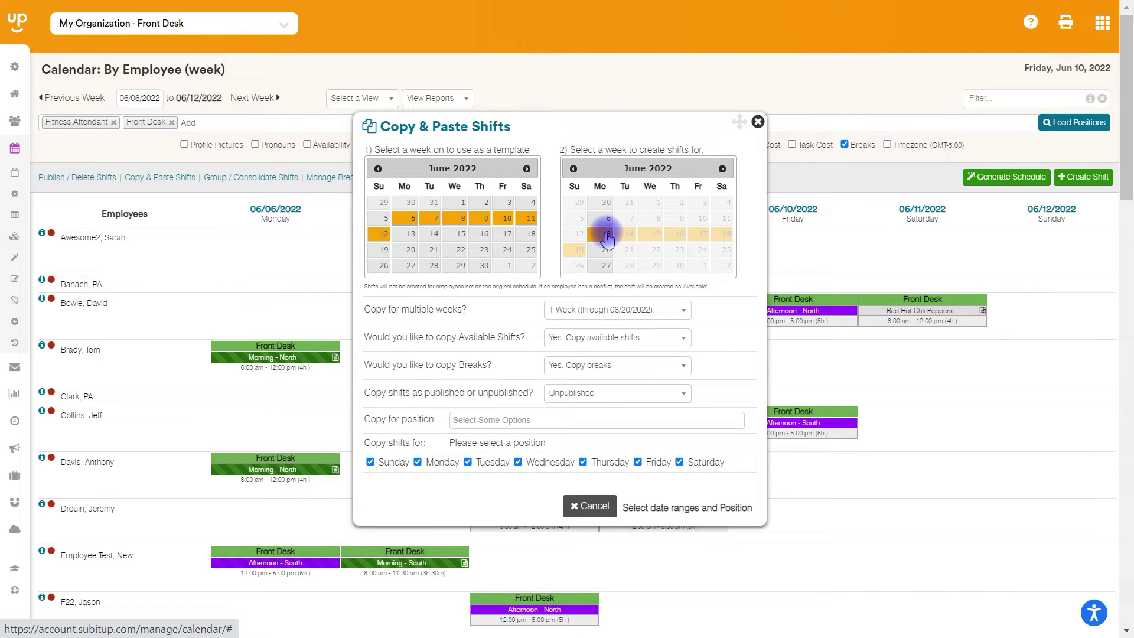
{"action": "left_click", "coordinate": [721, 169]}
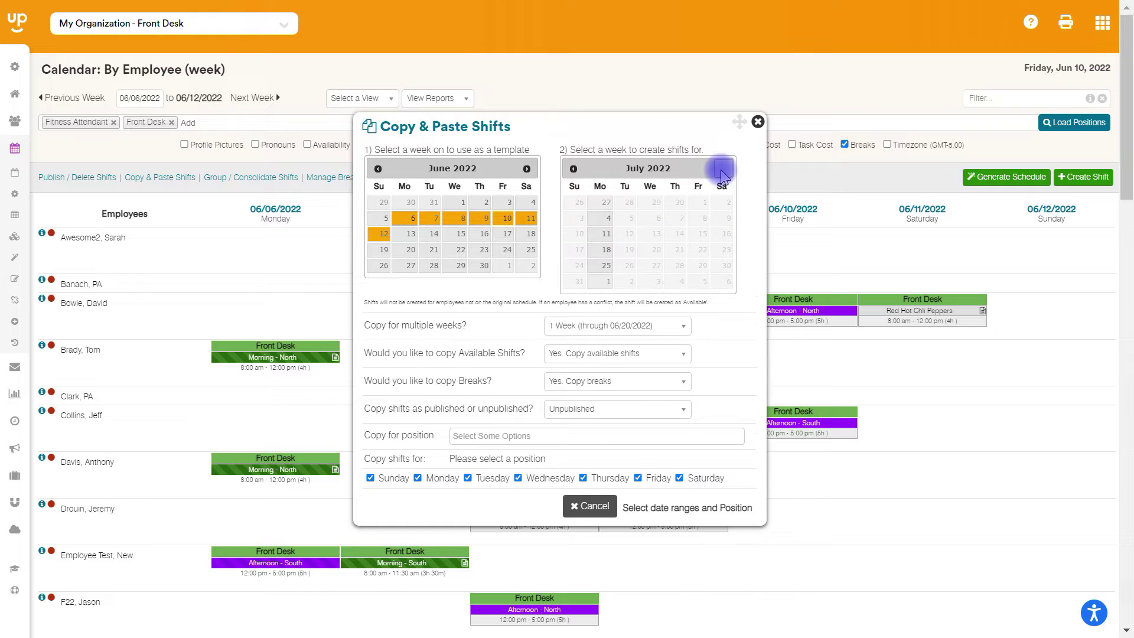
{"action": "left_click", "coordinate": [607, 267]}
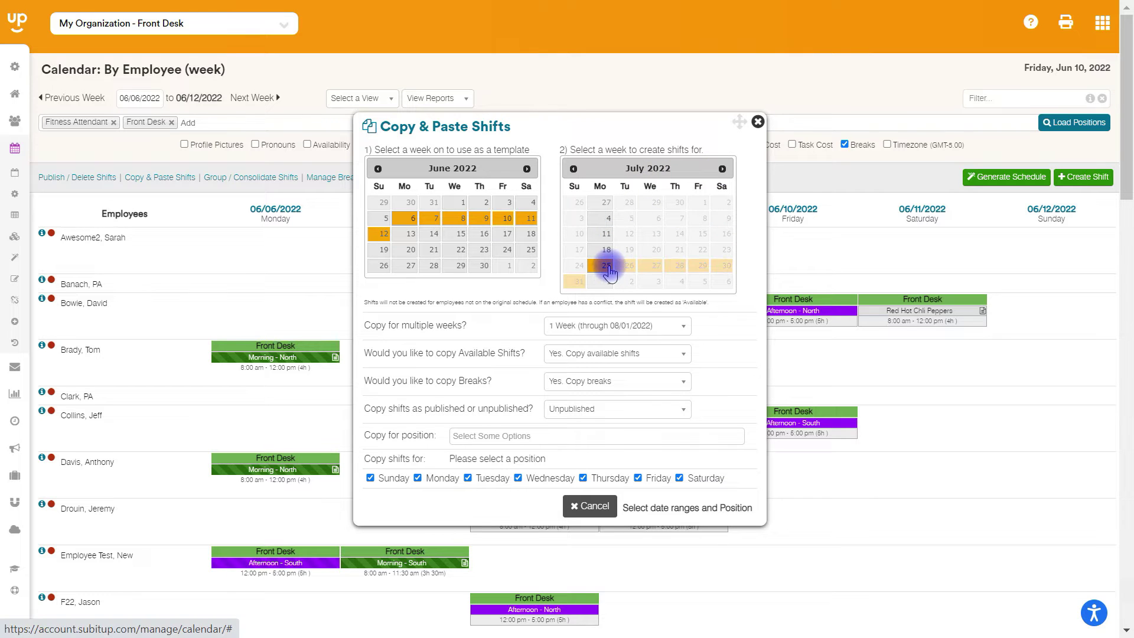
{"action": "left_click", "coordinate": [573, 169]}
{"action": "left_click", "coordinate": [603, 235]}
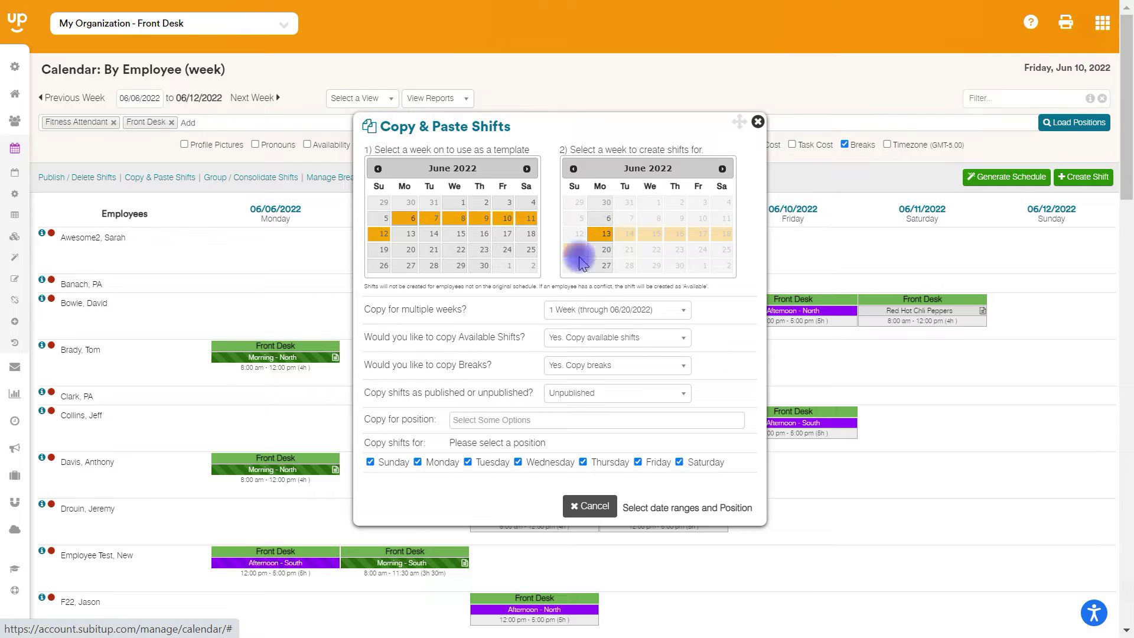
{"action": "left_click", "coordinate": [601, 318]}
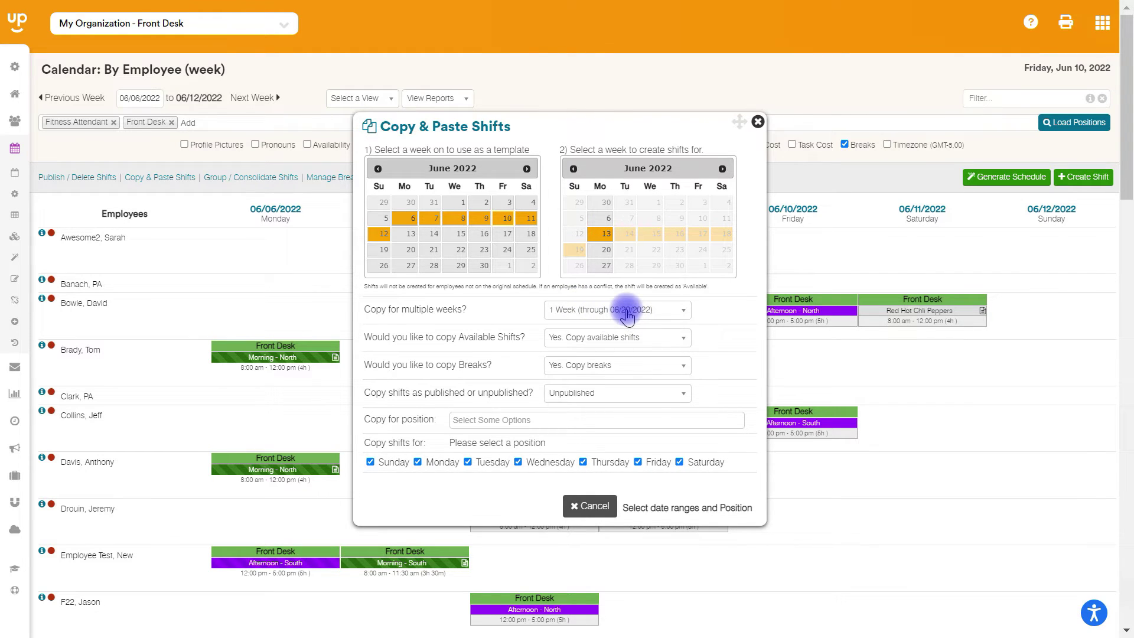
- Choose '7 Weeks (through 08/01/2022)' for Copy for multiple weeks
{"action": "left_click", "coordinate": [627, 318]}
{"action": "left_click", "coordinate": [681, 343]}
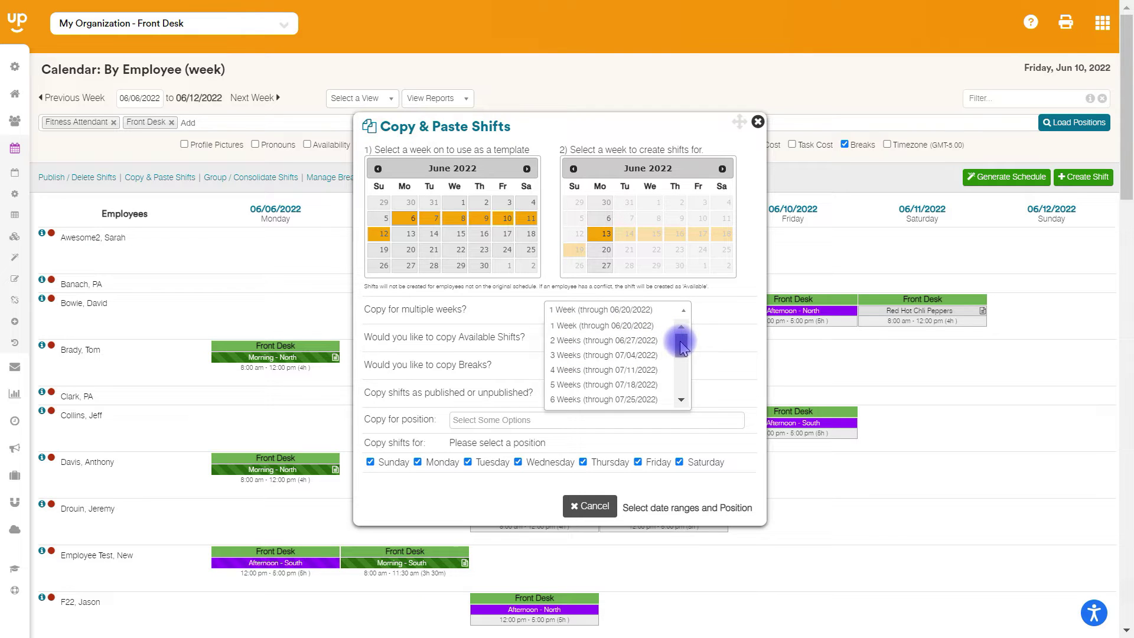
{"action": "mouse_move", "coordinate": [681, 346]}
{"action": "left_mouse_down"}
{"action": "mouse_move", "coordinate": [680, 383]}
{"action": "mouse_move", "coordinate": [683, 349]}
{"action": "mouse_move", "coordinate": [683, 366]}
{"action": "left_mouse_up"}
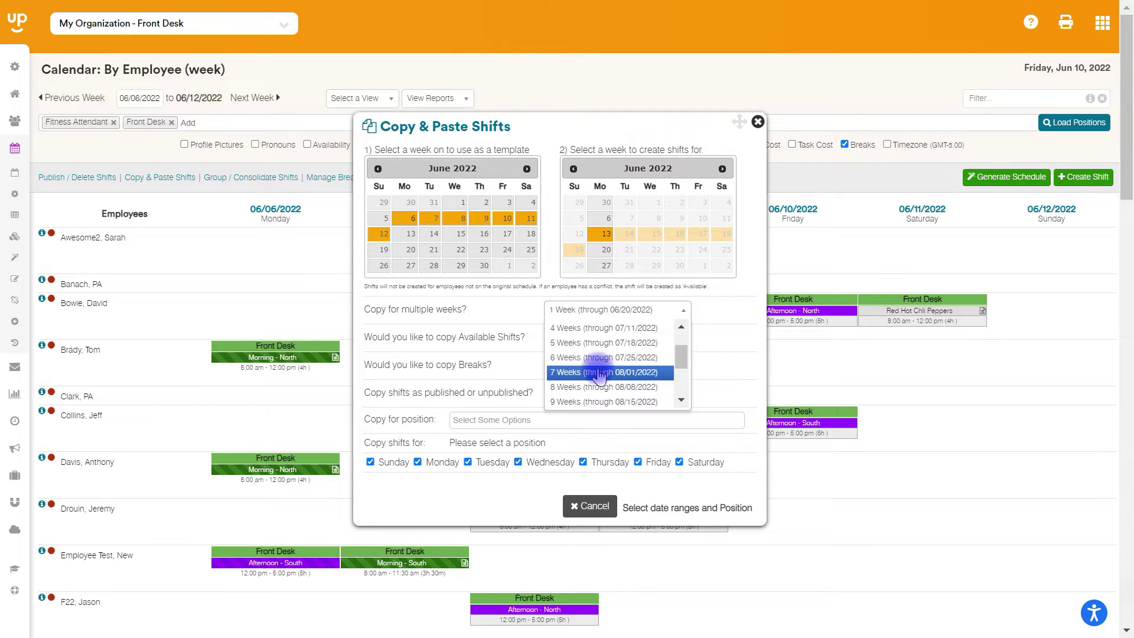
{"action": "left_click", "coordinate": [586, 377]}
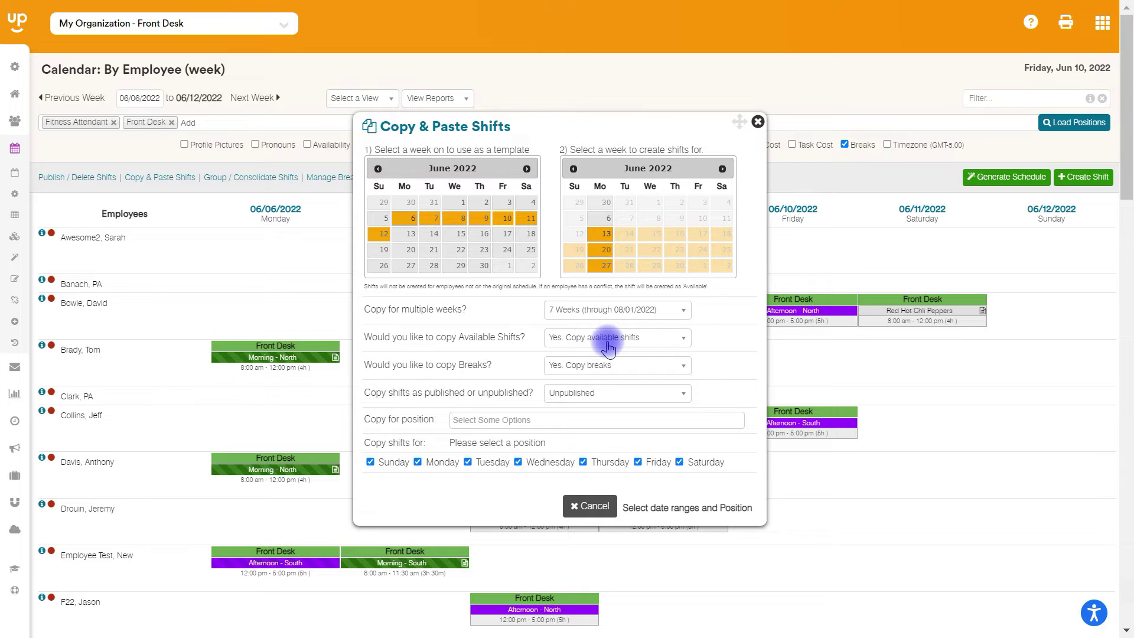
{"action": "left_click", "coordinate": [609, 348]}
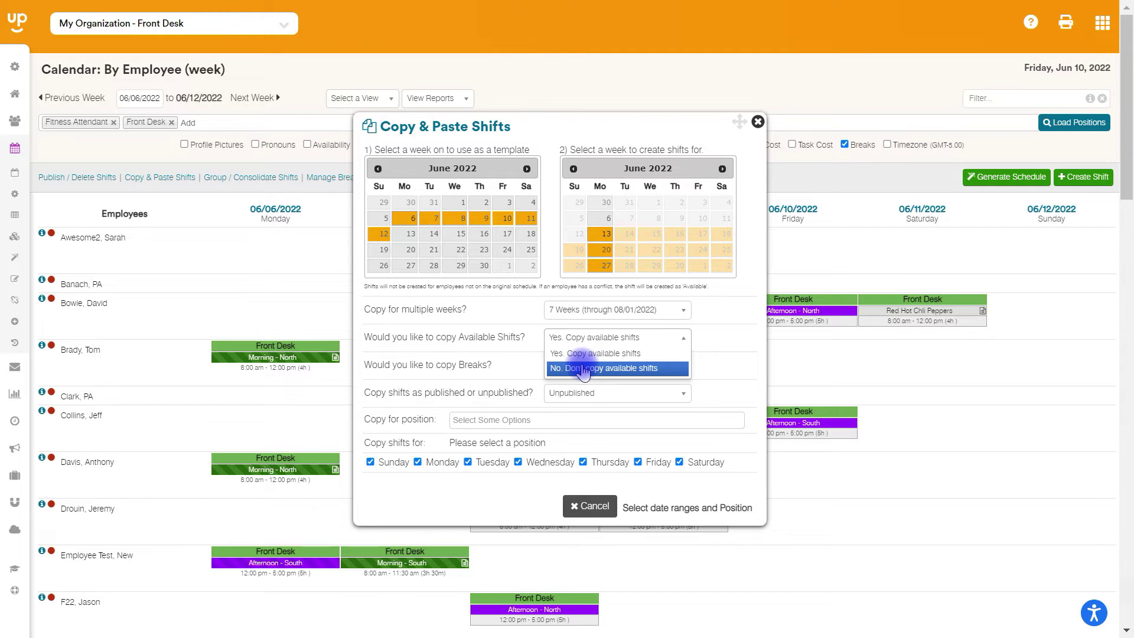
- Keep copying available shifts and breaks, and have copied shifts created as Published
{"action": "left_click", "coordinate": [549, 353]}
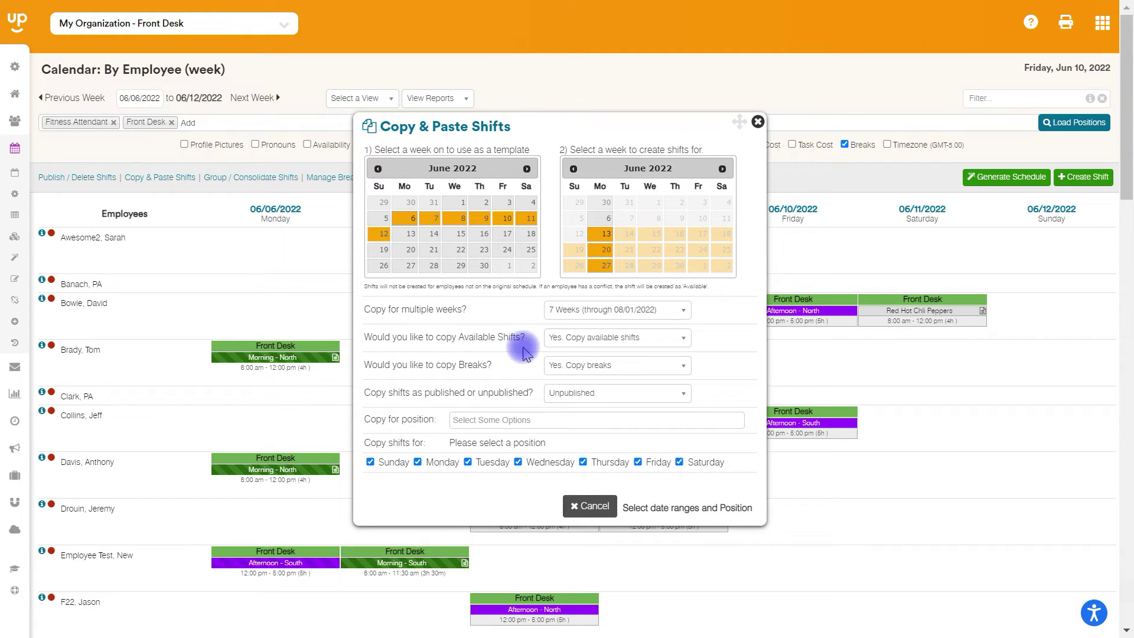
{"action": "left_click", "coordinate": [576, 372]}
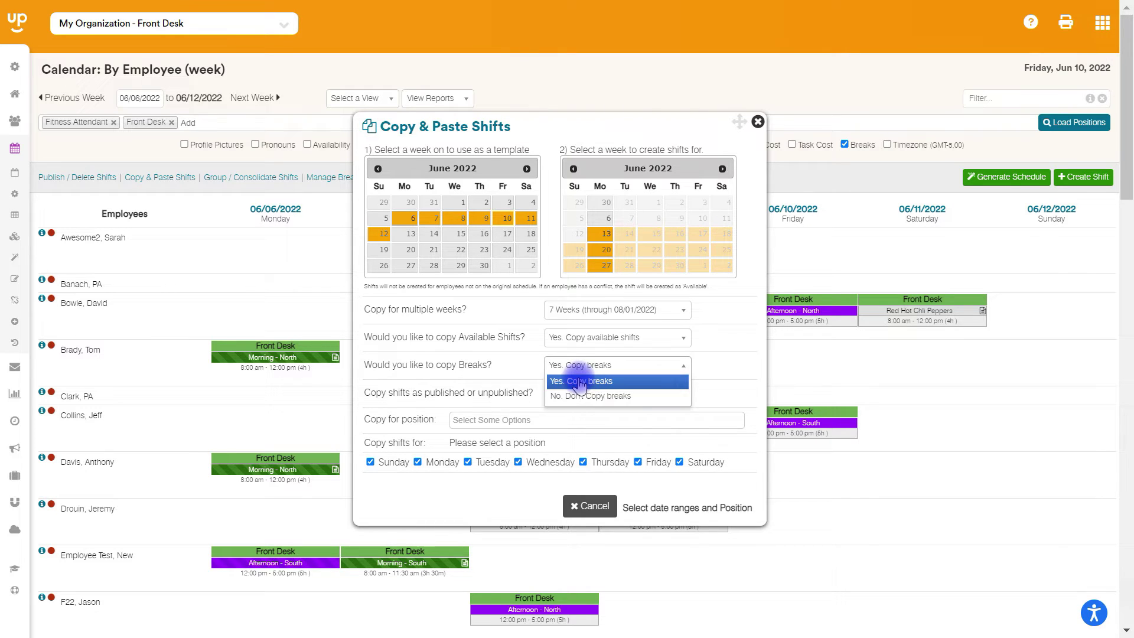
{"action": "left_click", "coordinate": [521, 371]}
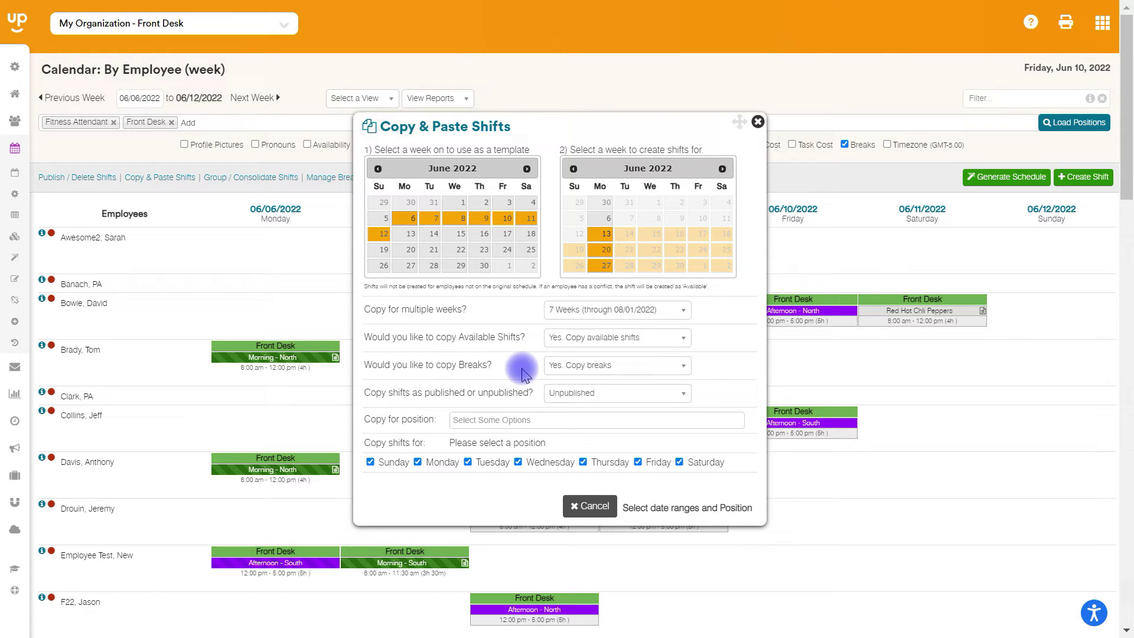
{"action": "left_click", "coordinate": [592, 399]}
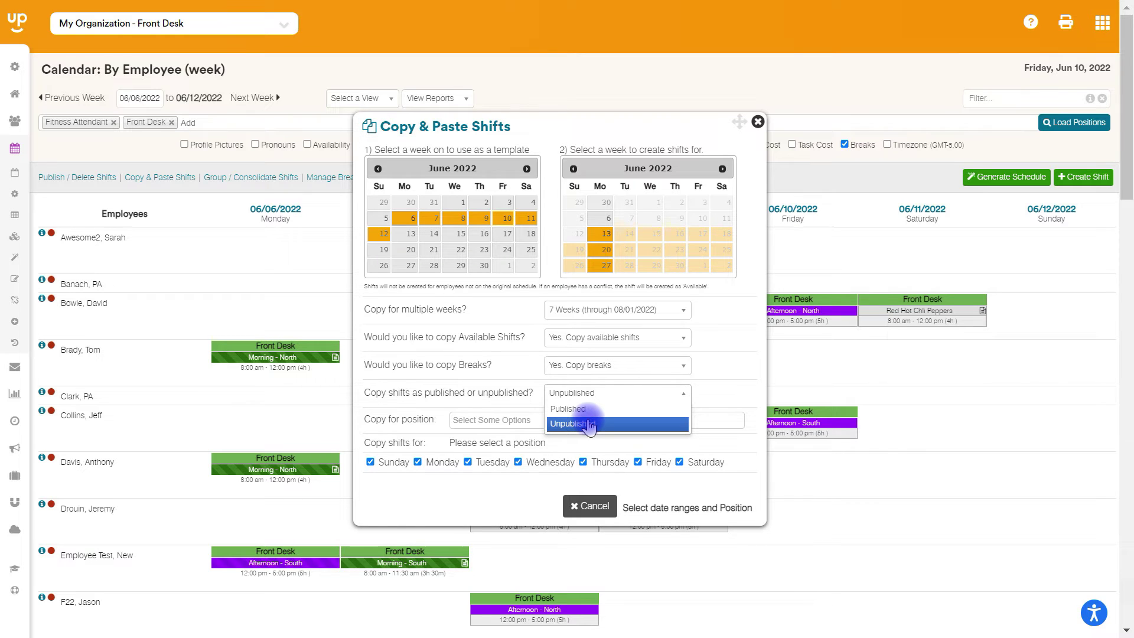
{"action": "left_click", "coordinate": [508, 373]}
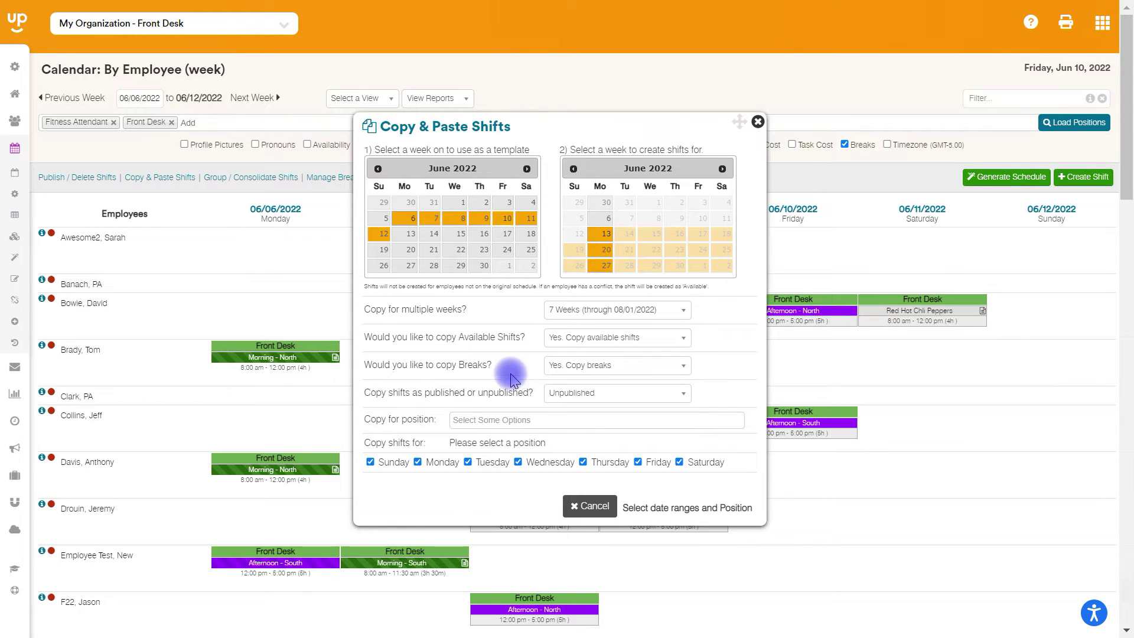
{"action": "left_click", "coordinate": [557, 393]}
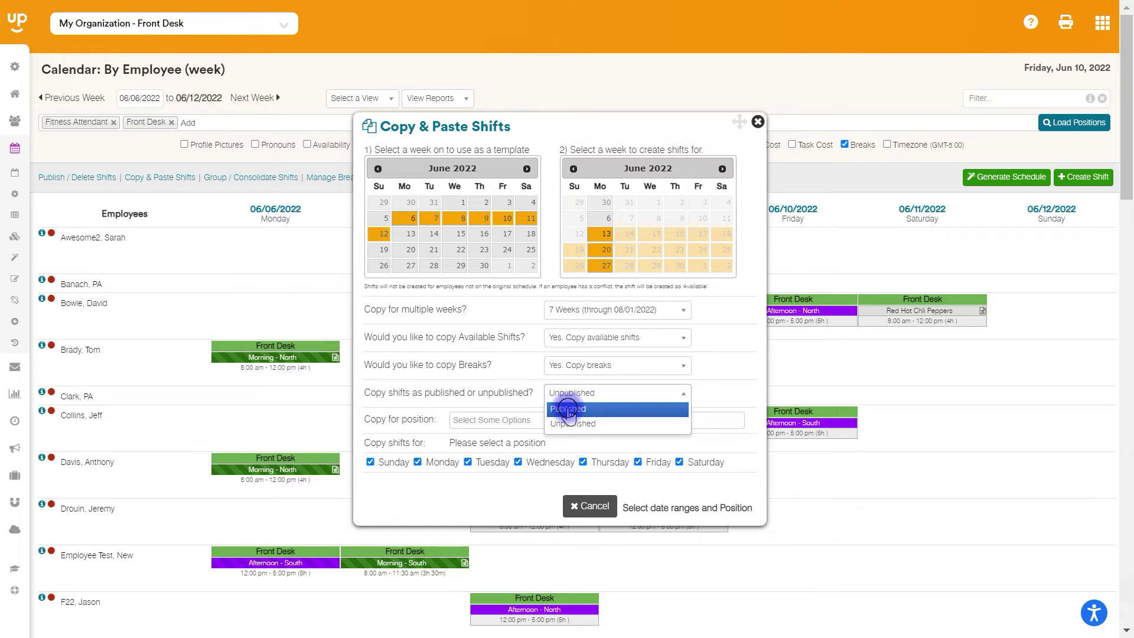
{"action": "left_click", "coordinate": [568, 409]}
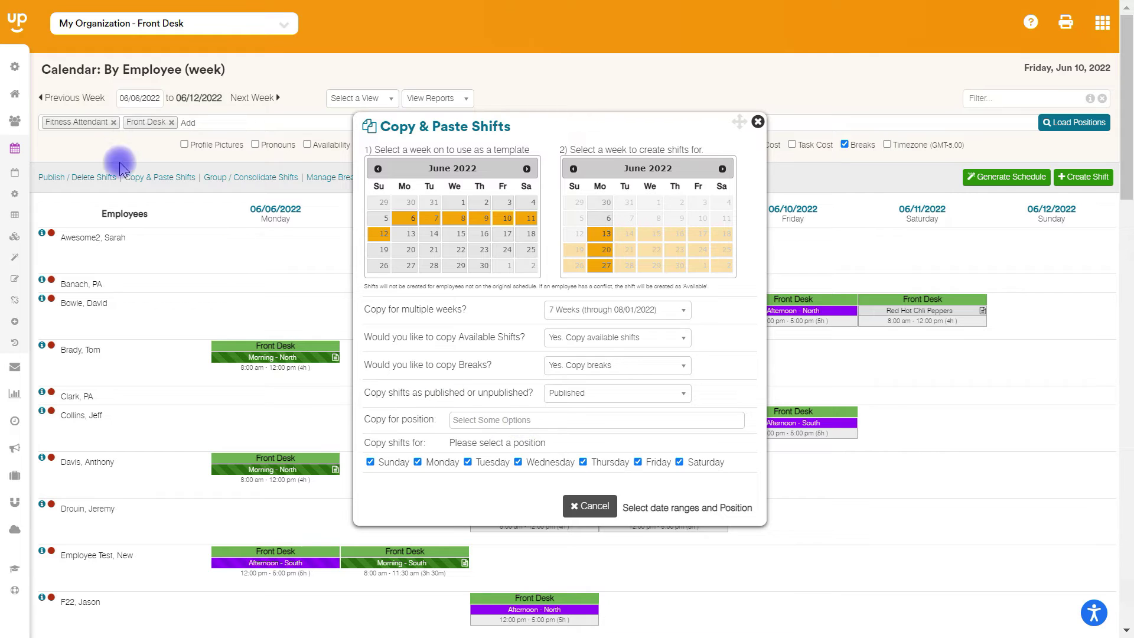
- Set Copy for position to All Positions
{"action": "left_click", "coordinate": [525, 417]}
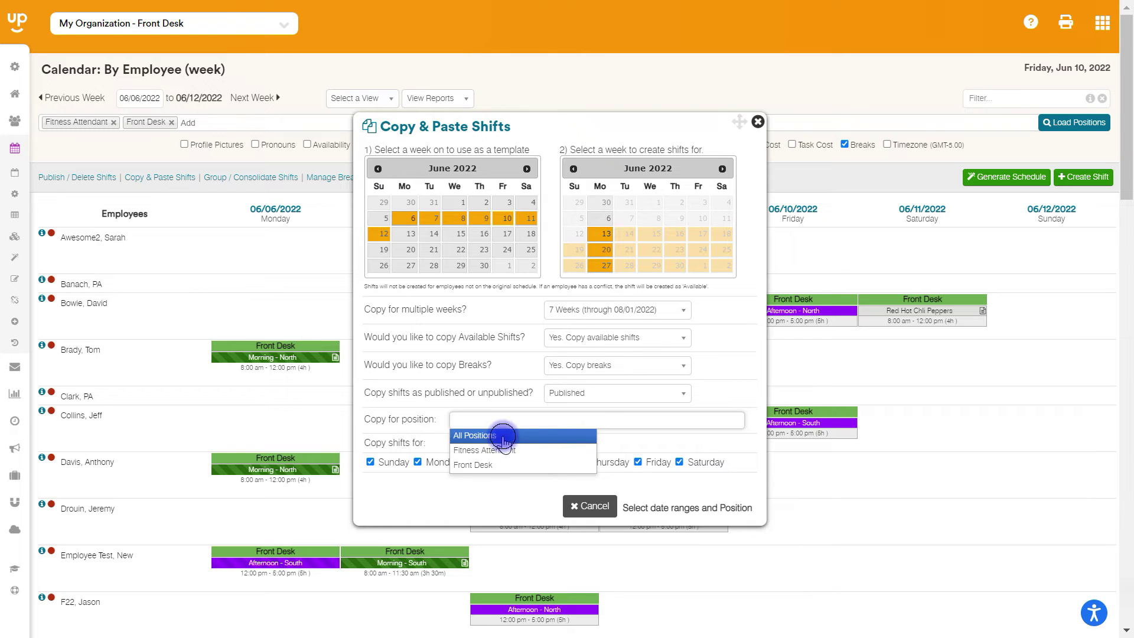
{"action": "key", "text": "Return"}
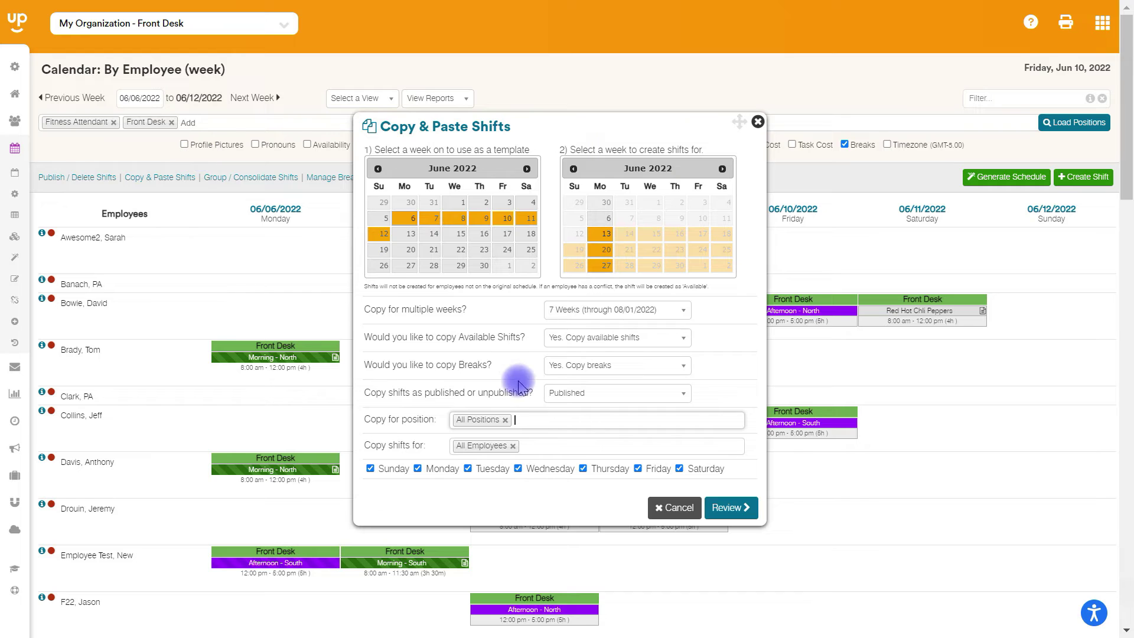
- Pick two employees for the copy, then switch to All Employees
{"action": "left_click", "coordinate": [574, 447]}
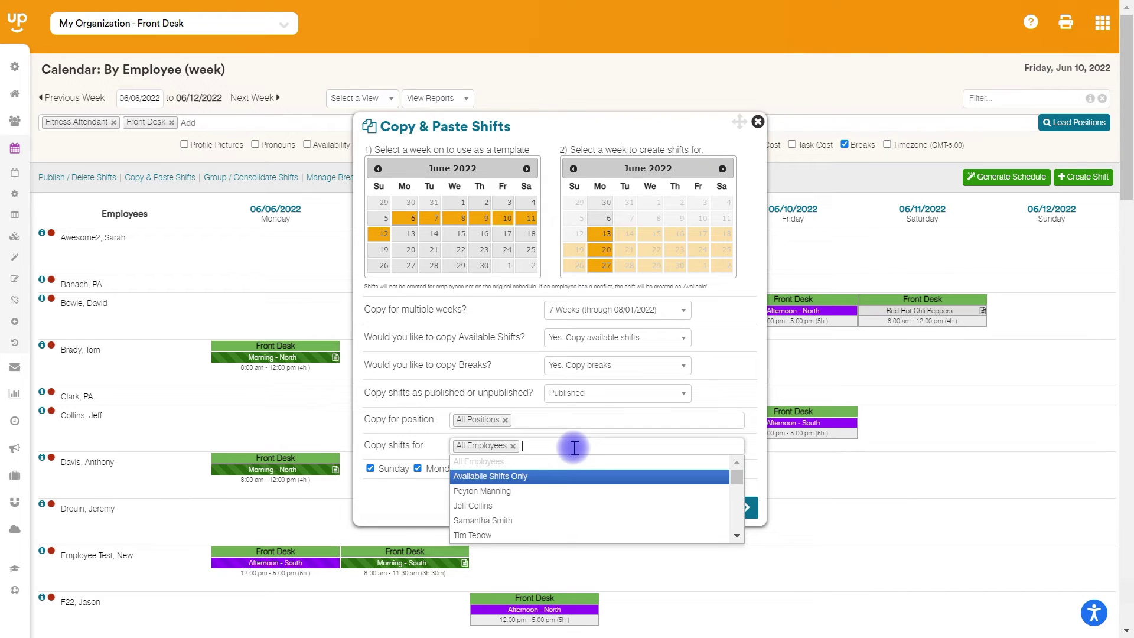
{"action": "left_click", "coordinate": [504, 493]}
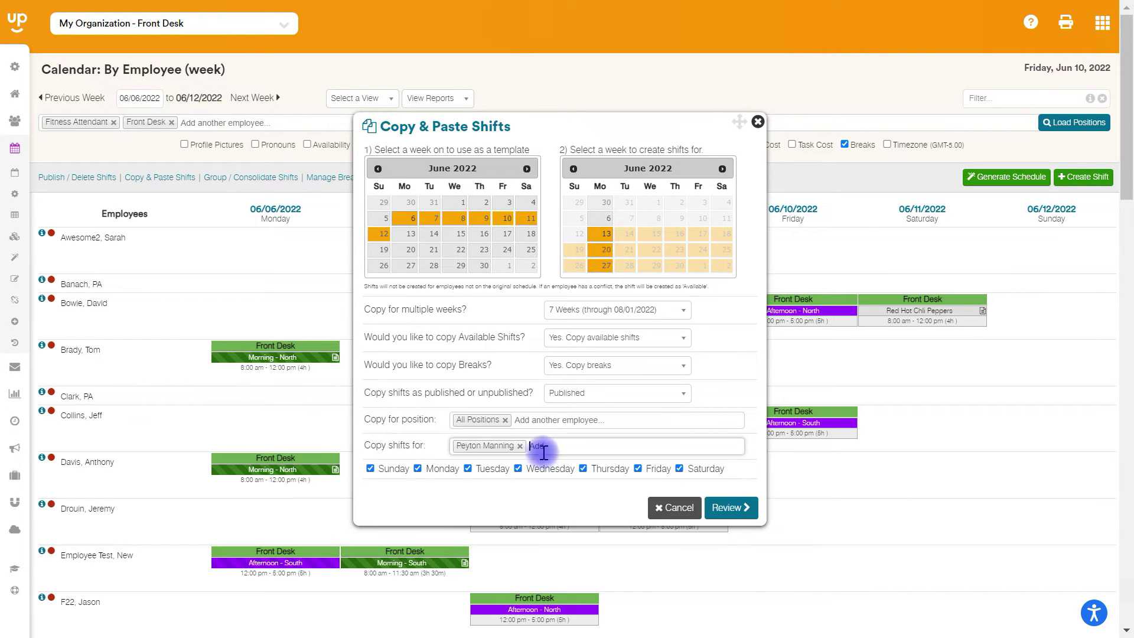
{"action": "left_click", "coordinate": [541, 447]}
{"action": "left_click", "coordinate": [526, 520]}
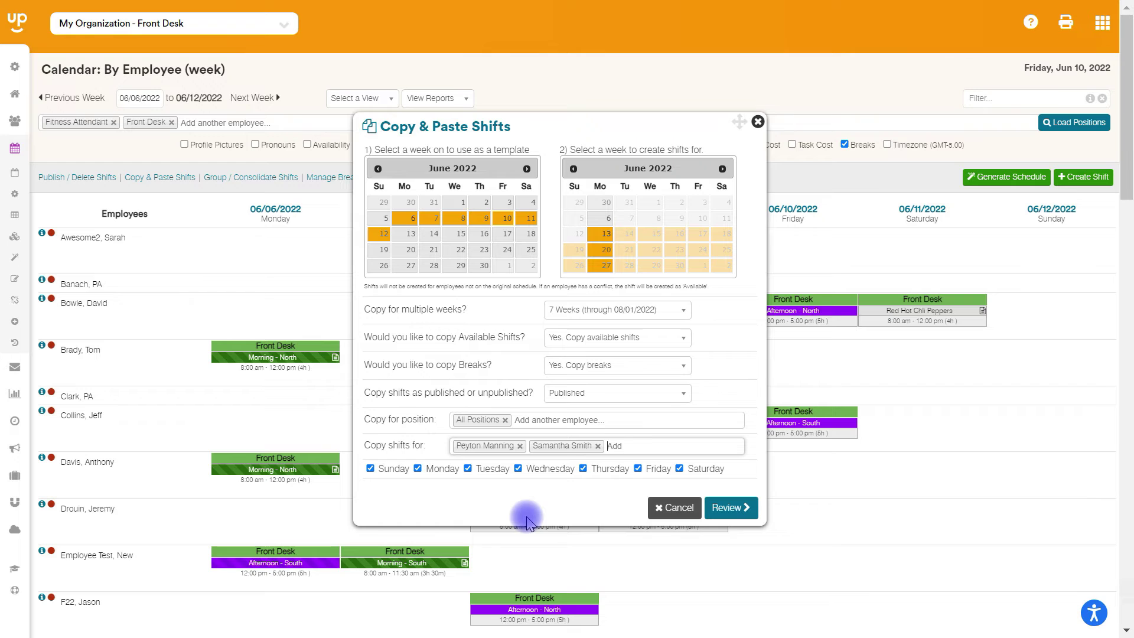
{"action": "left_click", "coordinate": [641, 446]}
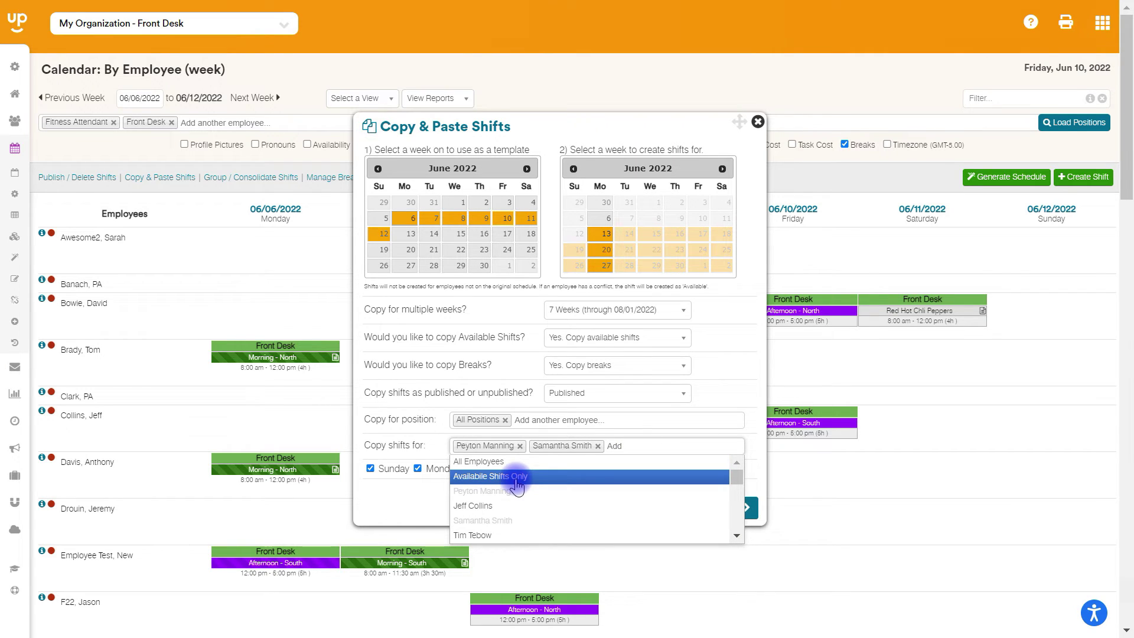
{"action": "left_click", "coordinate": [508, 462]}
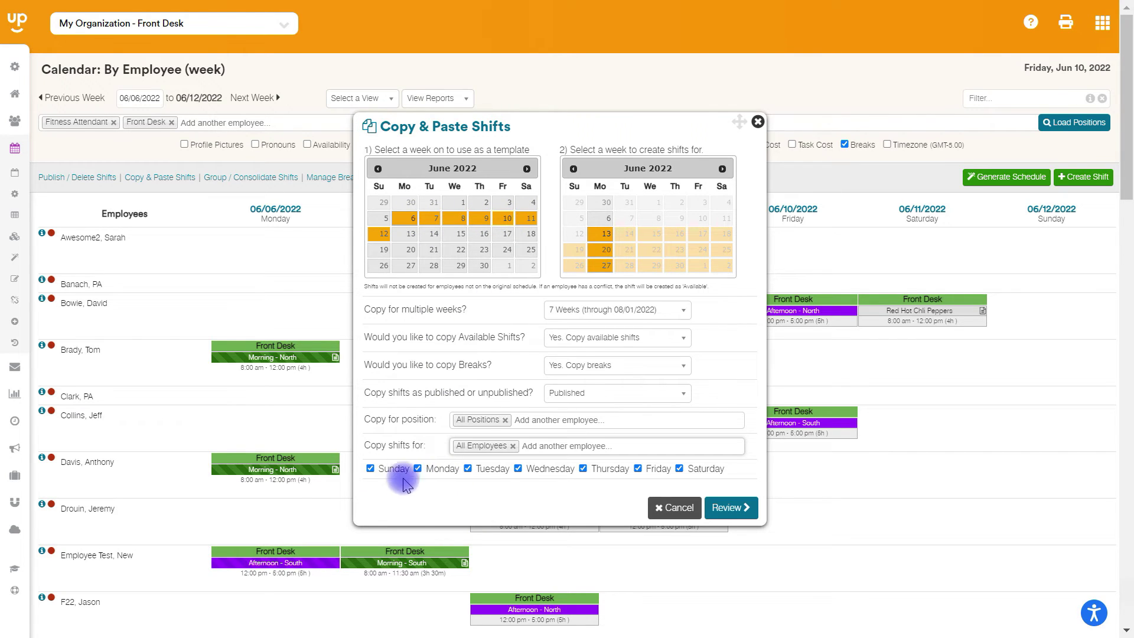
- Keep Sunday and Saturday included so all seven weekdays are copied, then review the settings
{"action": "left_click", "coordinate": [371, 469]}
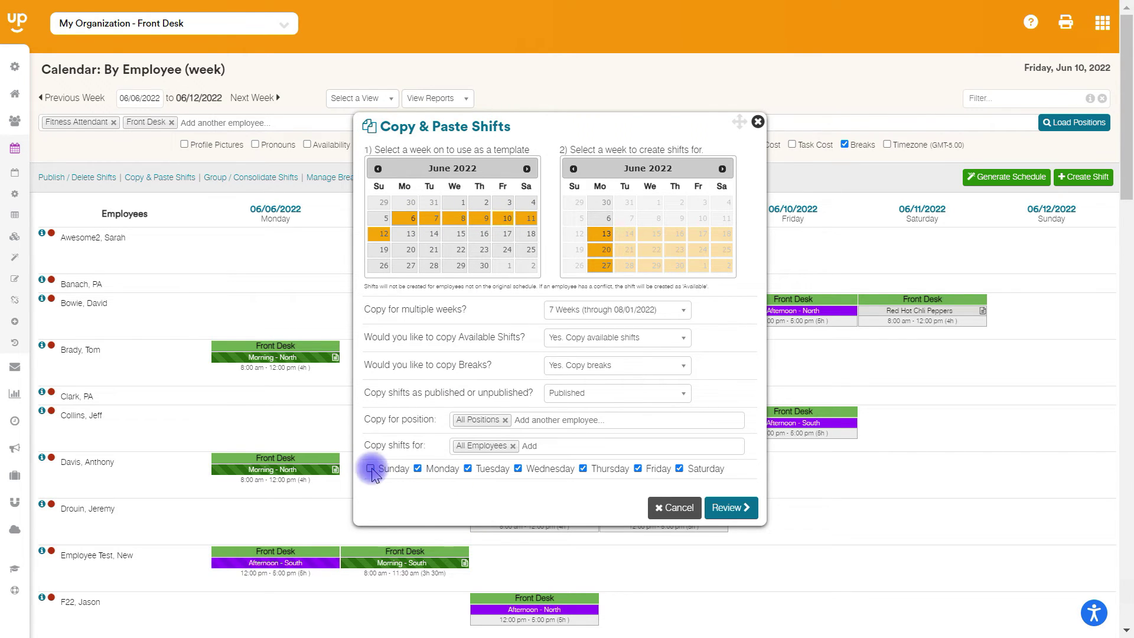
{"action": "left_click", "coordinate": [679, 469]}
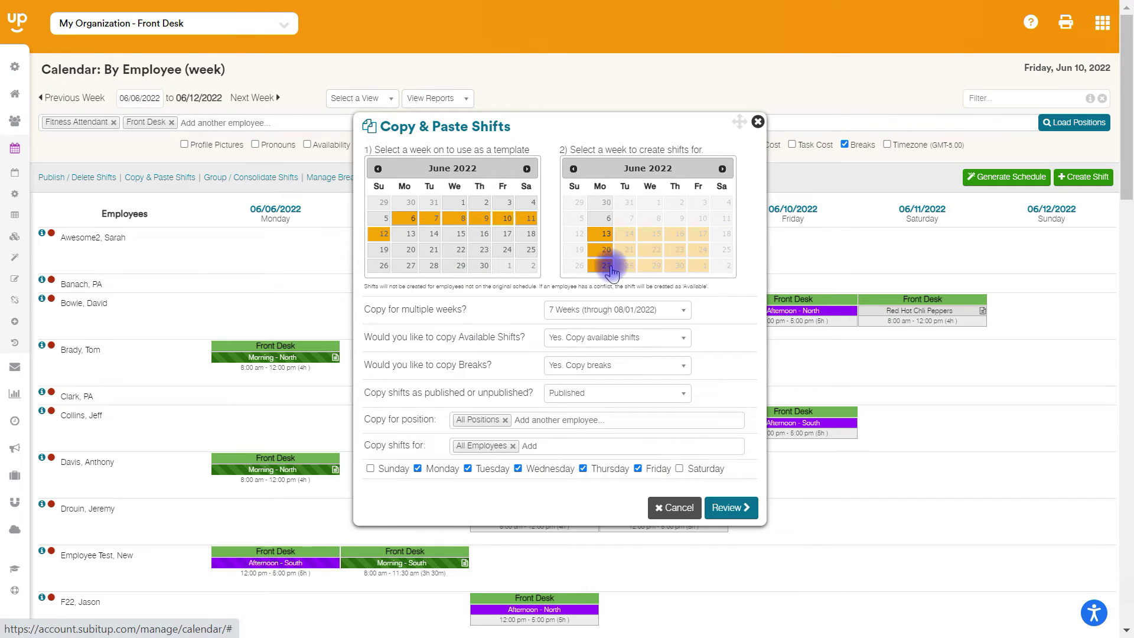
{"action": "left_click", "coordinate": [371, 470]}
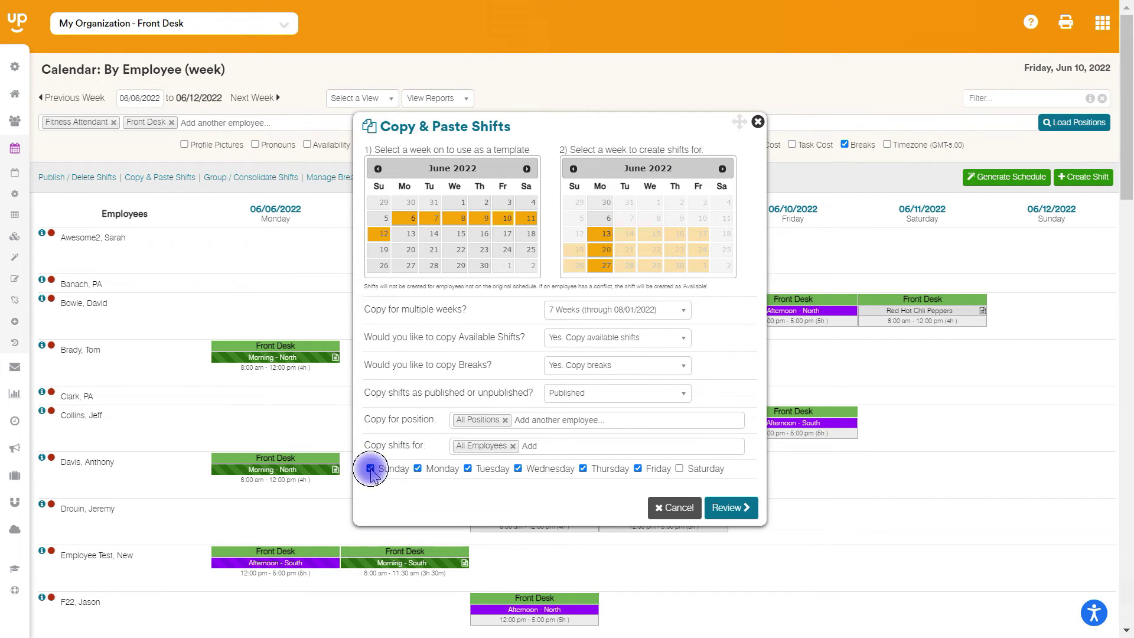
{"action": "left_click", "coordinate": [679, 469]}
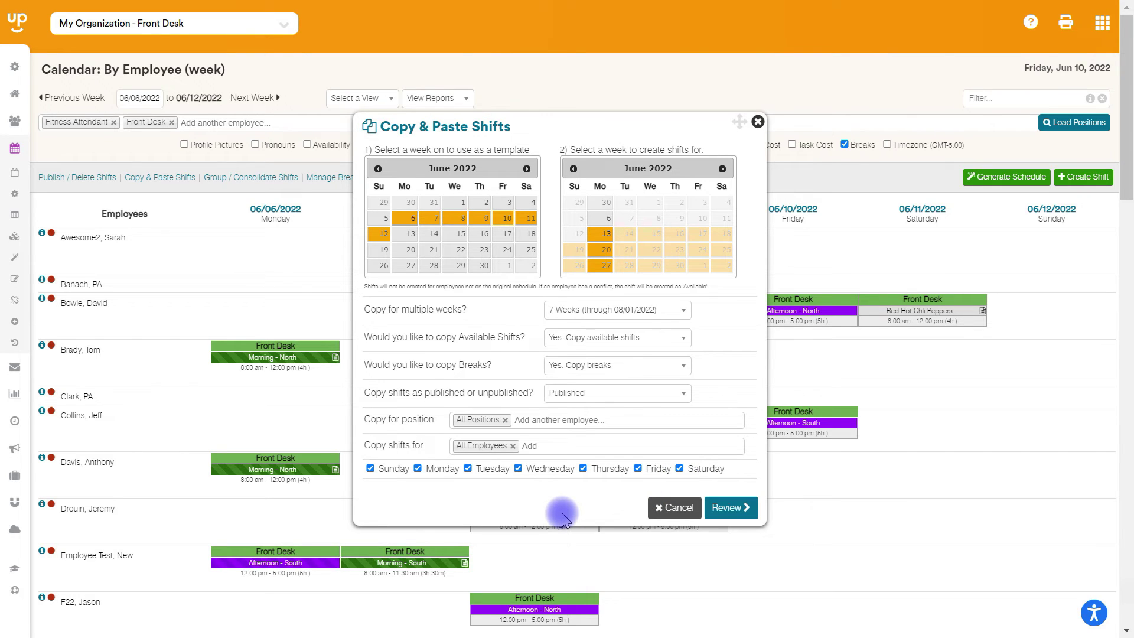
{"action": "left_click", "coordinate": [731, 508]}
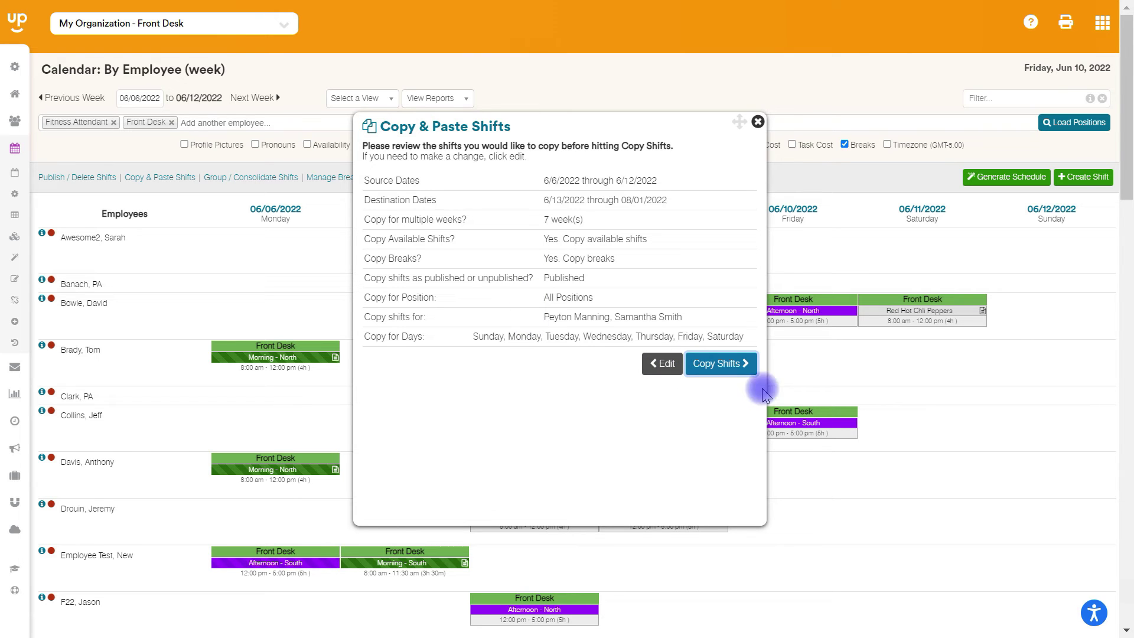
- Run Copy Shifts from the review summary to create the 413 shifts
{"action": "left_click", "coordinate": [723, 363]}
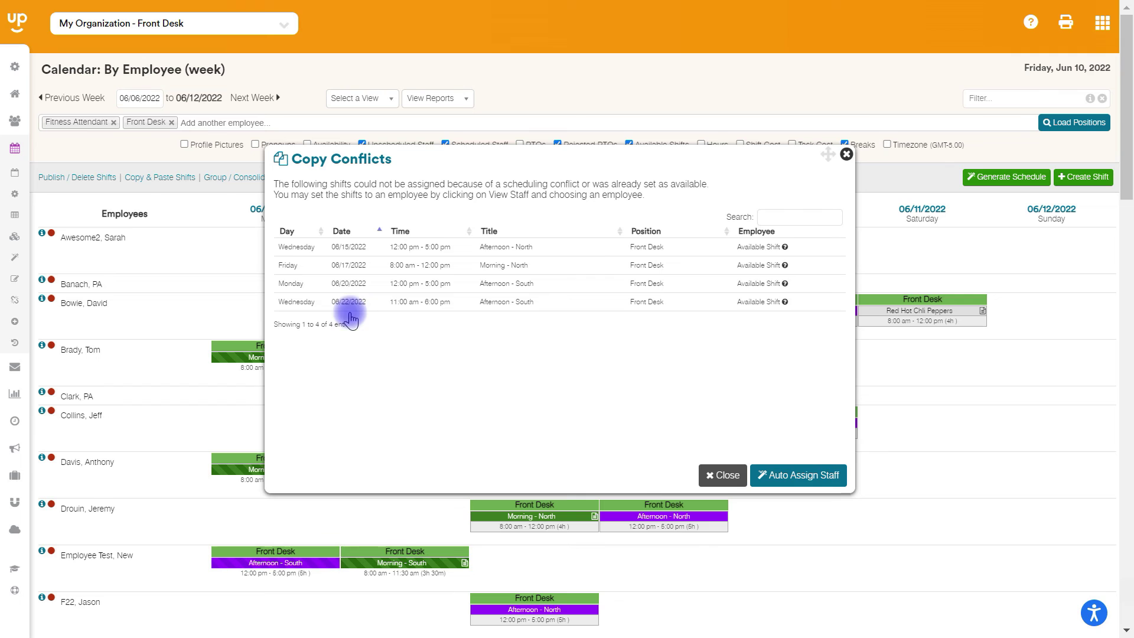
- Give the 06/15/2022 afternoon shift to a chosen staff member and auto-assign the remaining conflicts
{"action": "left_click", "coordinate": [757, 248]}
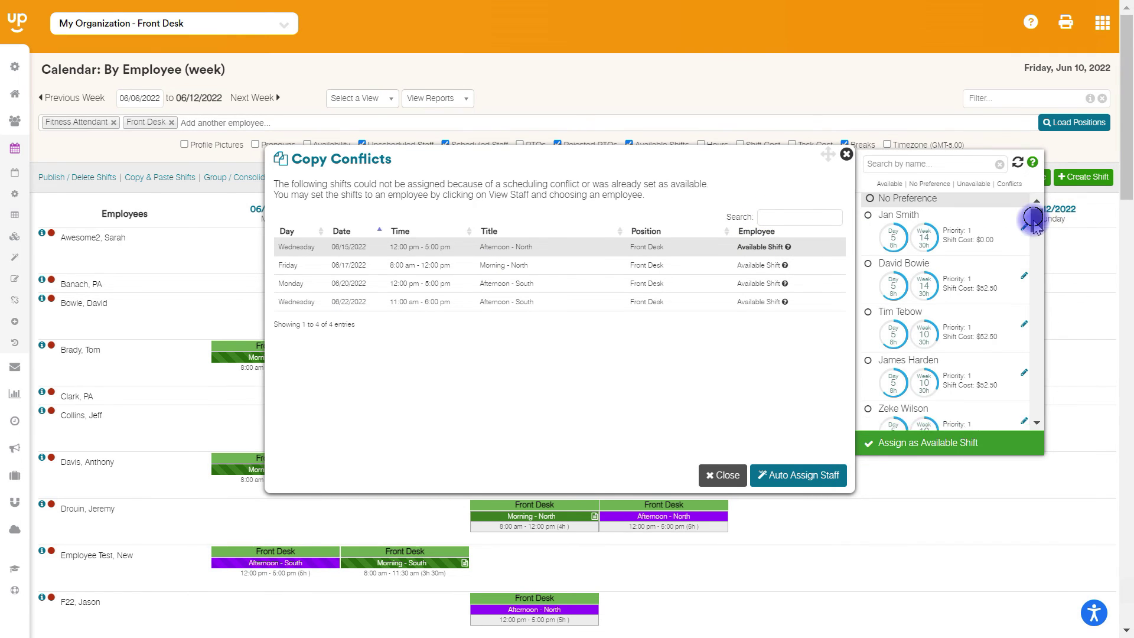
{"action": "scroll", "coordinate": [1033, 222], "scroll_direction": "down", "scroll_amount": 5}
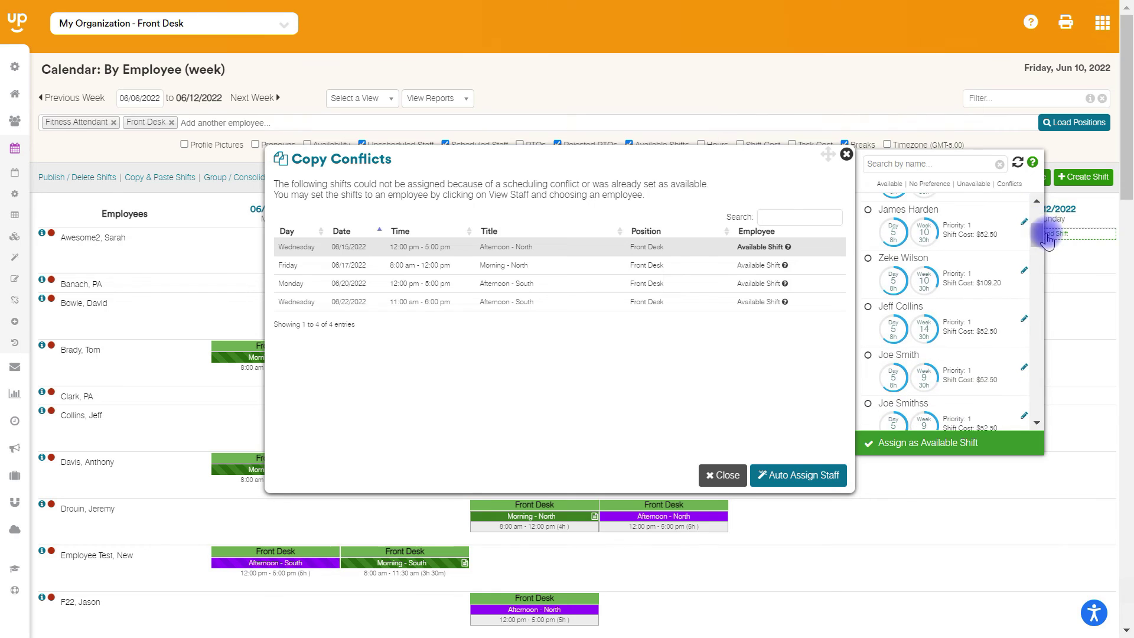
{"action": "left_click", "coordinate": [915, 221]}
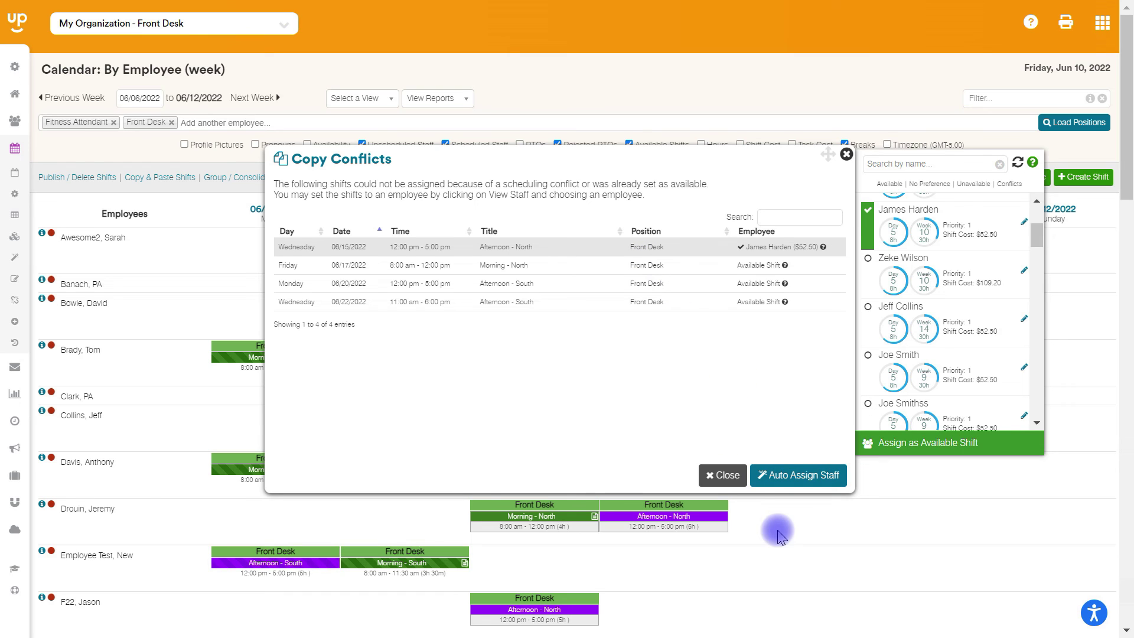
{"action": "left_click", "coordinate": [810, 478]}
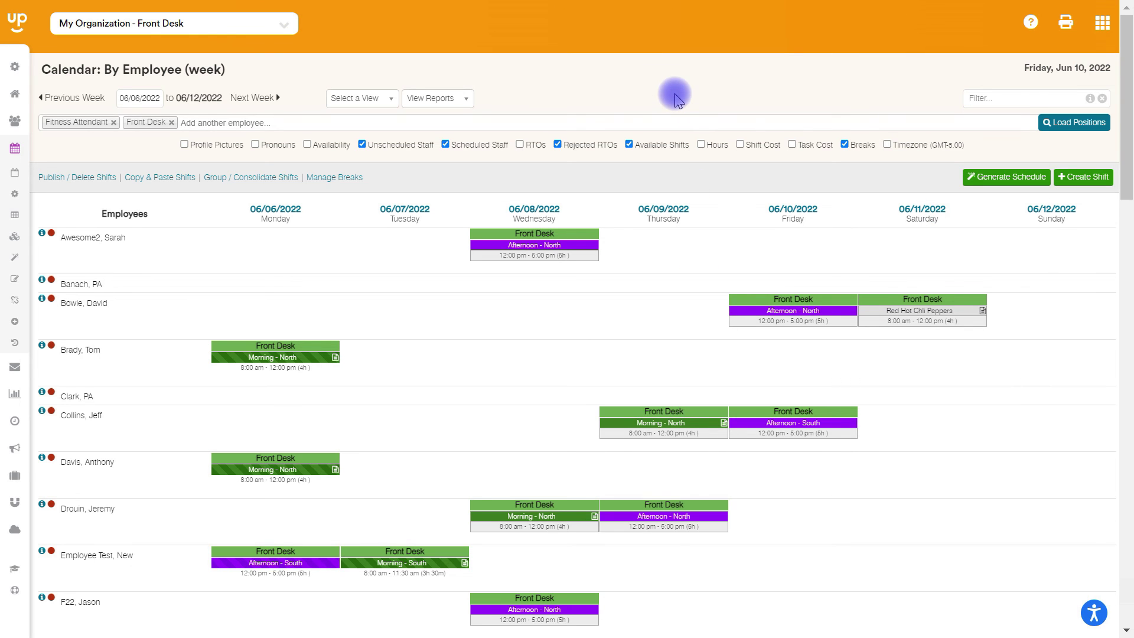
- Advance the calendar past 06/13 to the week of 06/20–06/26/2022
{"action": "left_click", "coordinate": [255, 98]}
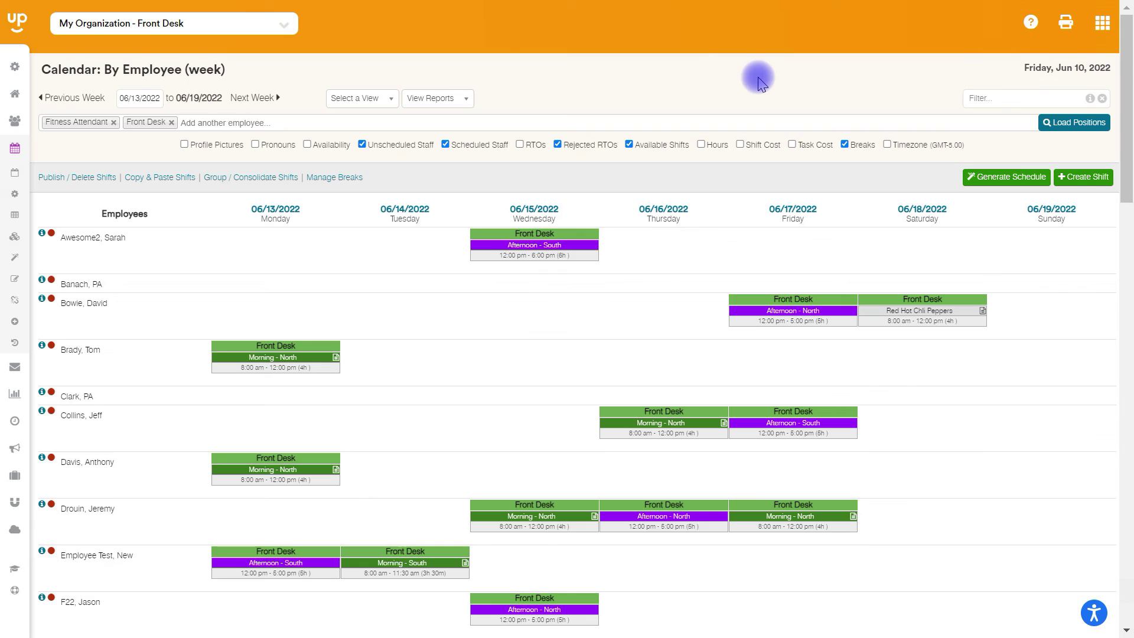
{"action": "left_click", "coordinate": [269, 98]}
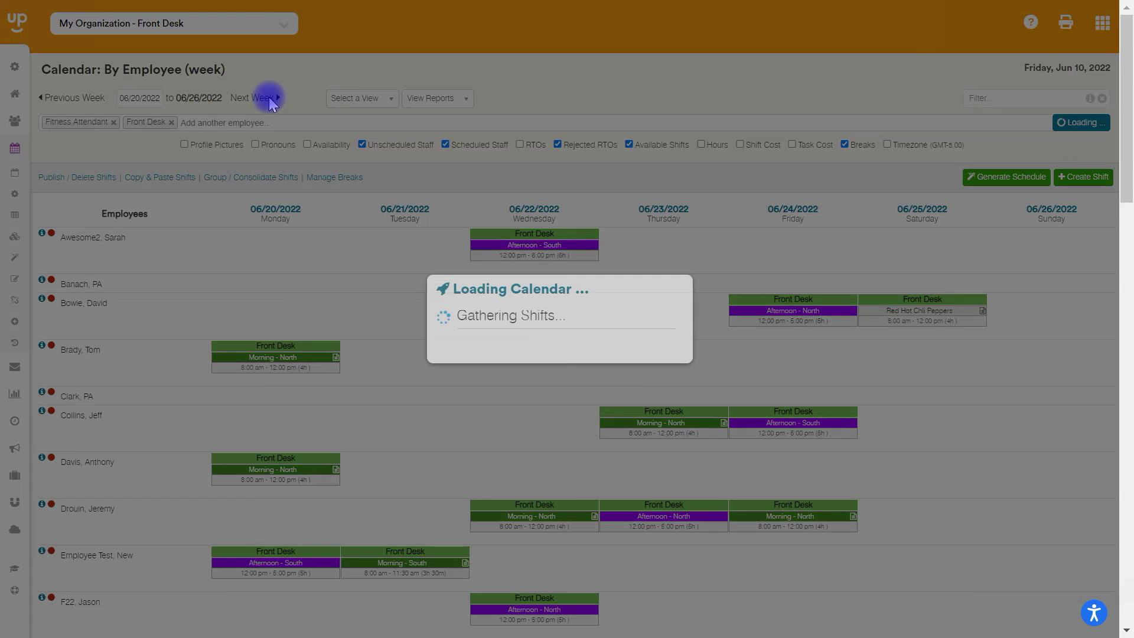